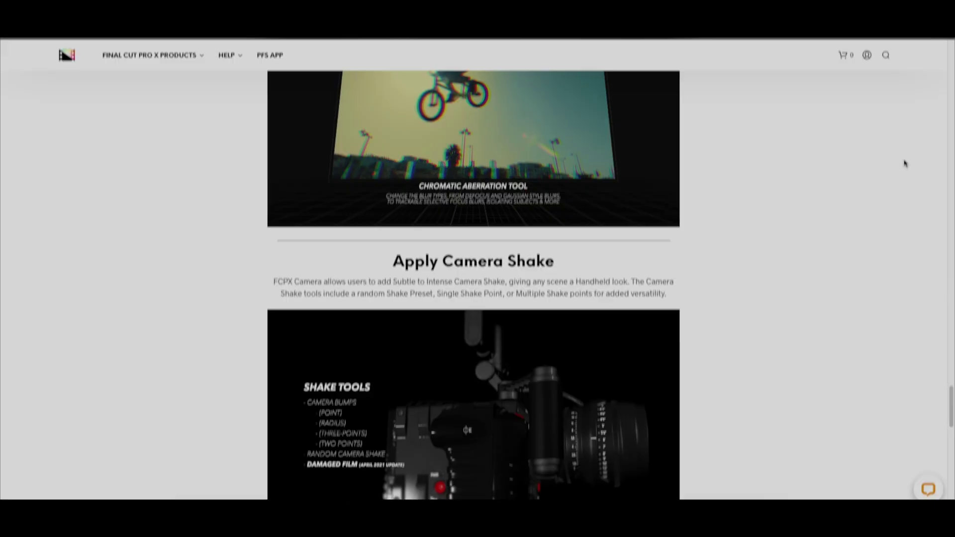
scroll(905, 163, "down", 2)
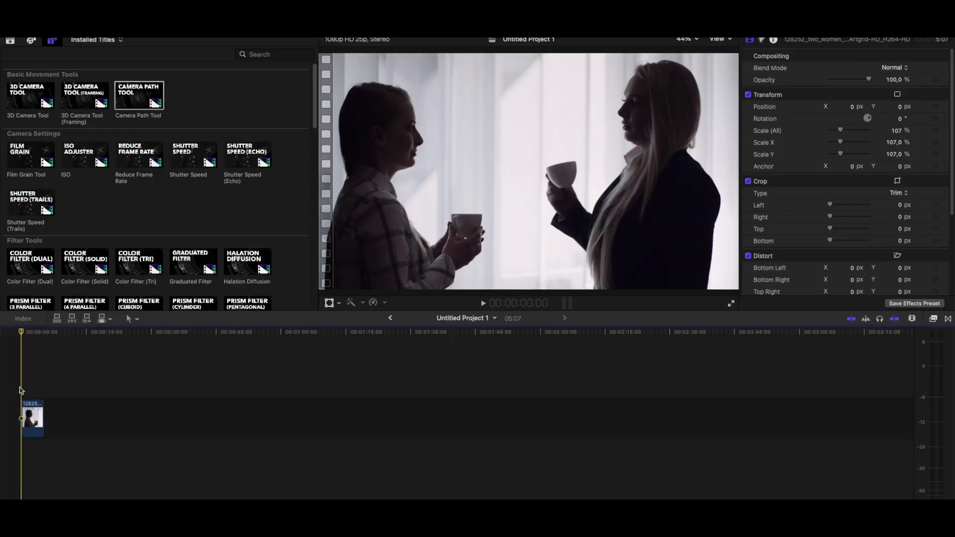
Step: Preview the two-women clip, then place the Camera Path Tool above it in the timeline
key("space")
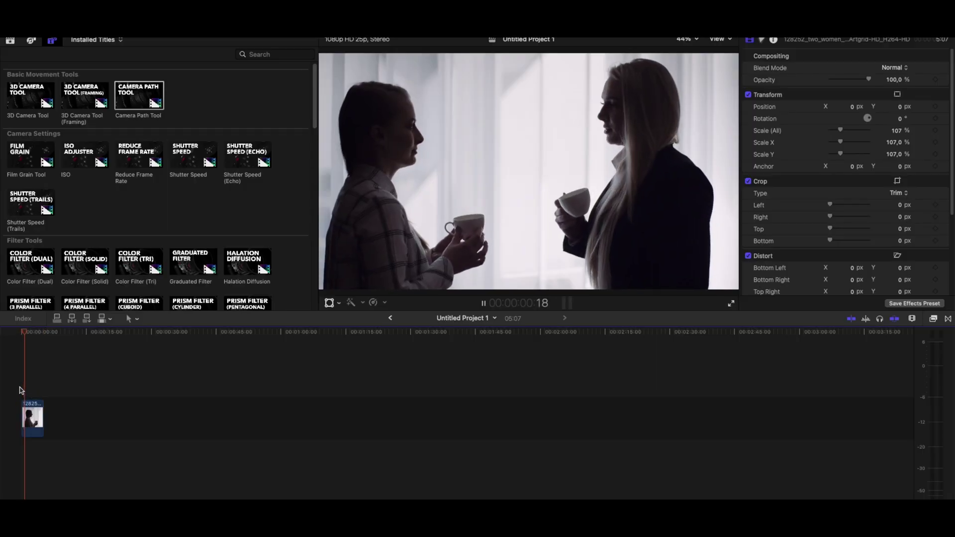
key("space")
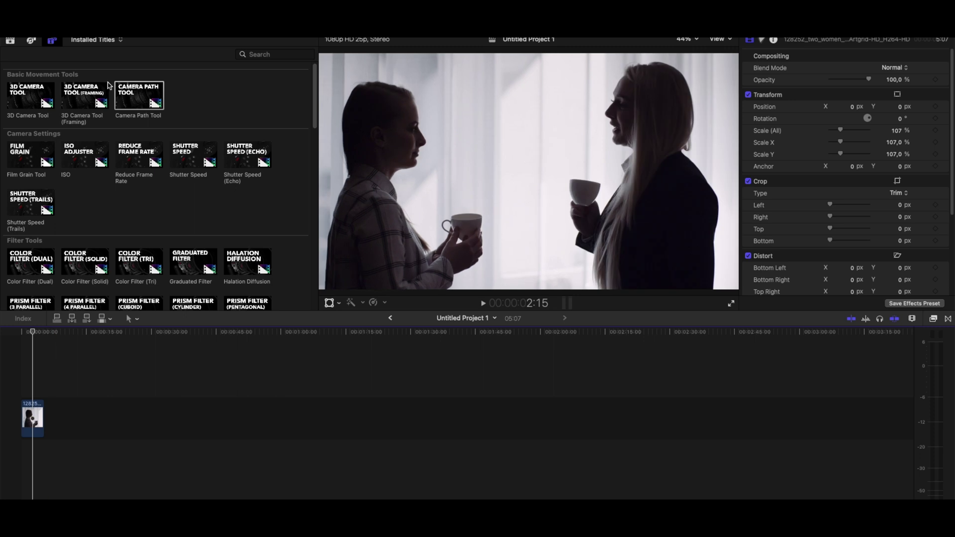
left_click(149, 101)
left_click_drag(149, 101, 40, 393)
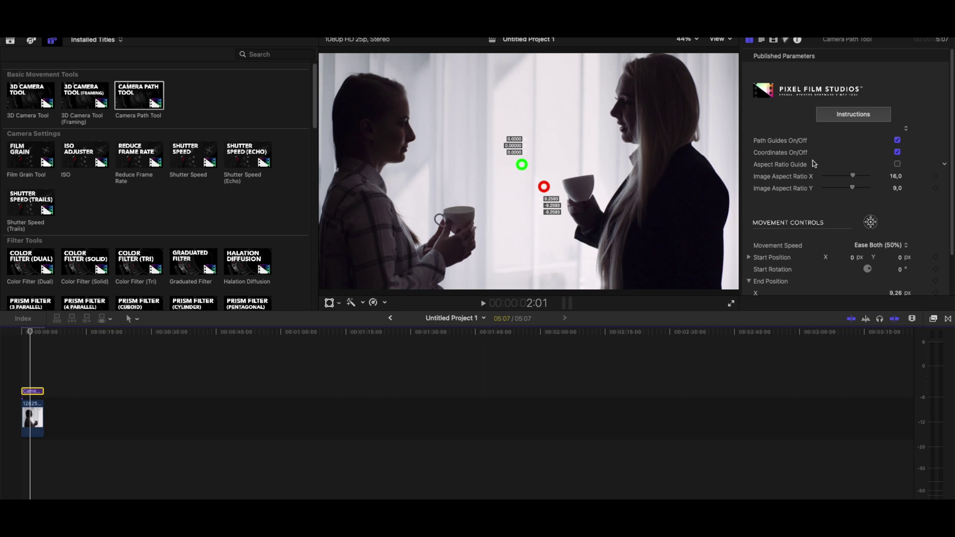
Step: Move the playhead to the start and expand the Start Position X, Y, Z settings
scroll(814, 163, "down", 2)
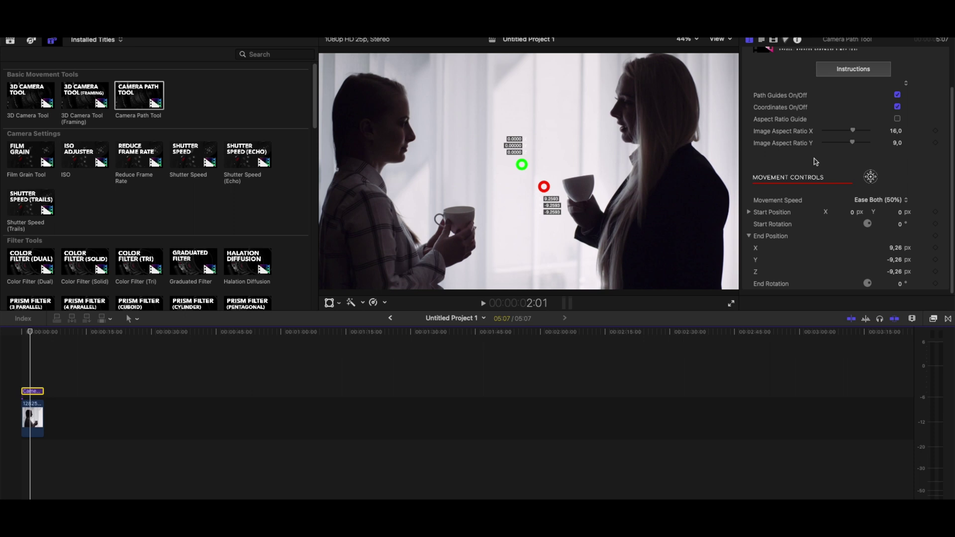
scroll(814, 162, "up", 2)
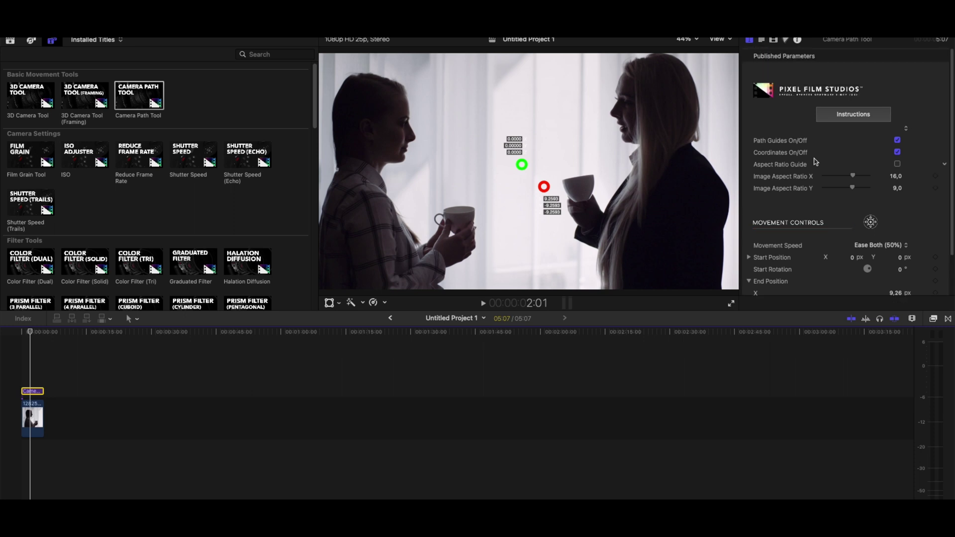
scroll(816, 162, "down", 2)
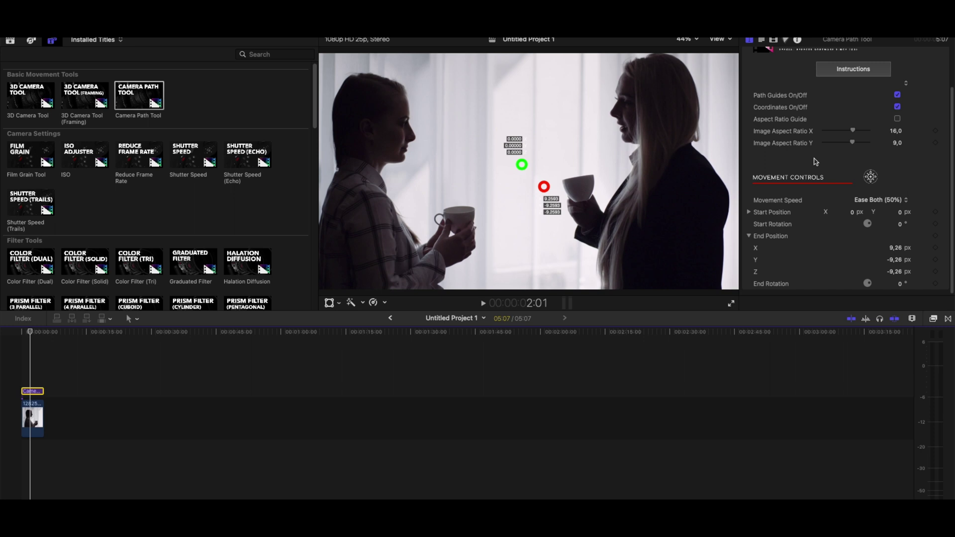
scroll(816, 161, "up", 3)
key("Home")
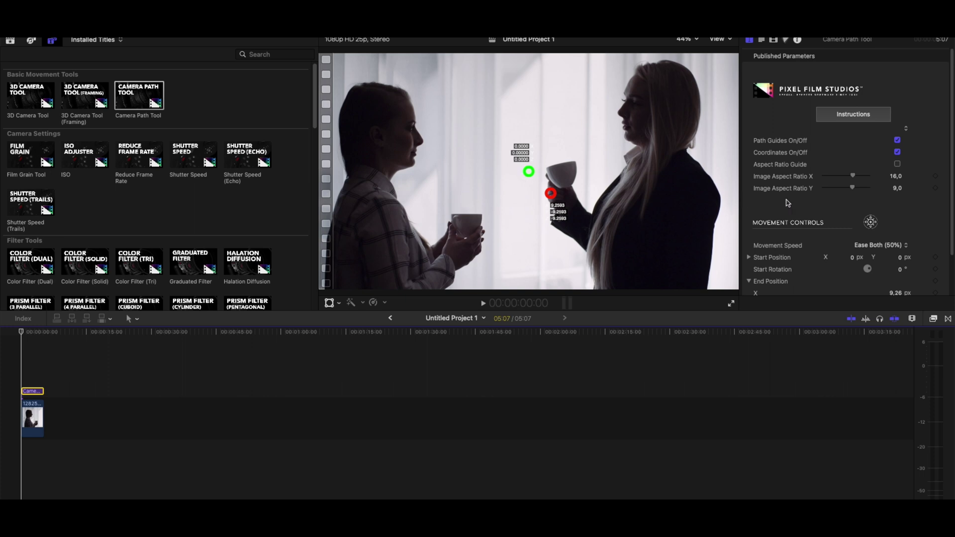
scroll(840, 211, "down", 2)
scroll(846, 211, "down", 1)
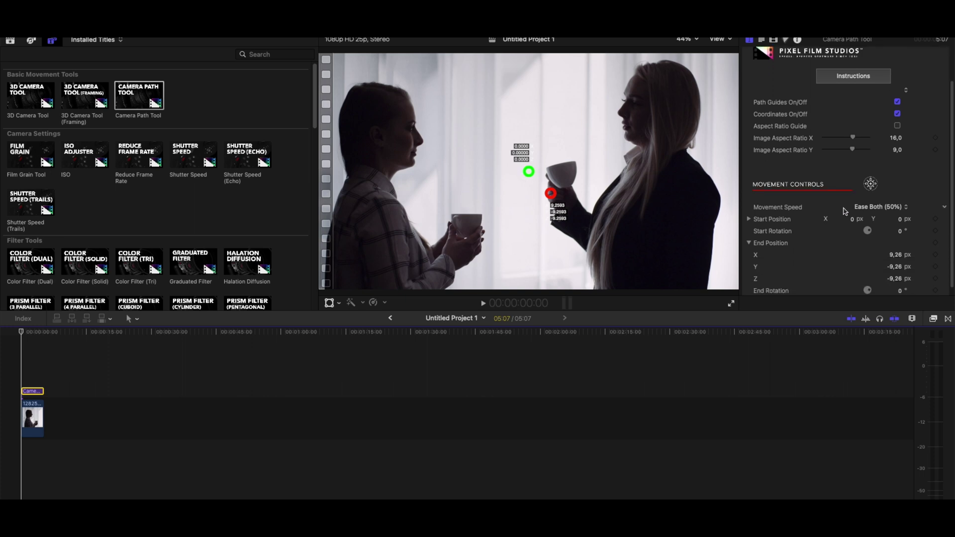
scroll(779, 220, "down", 1)
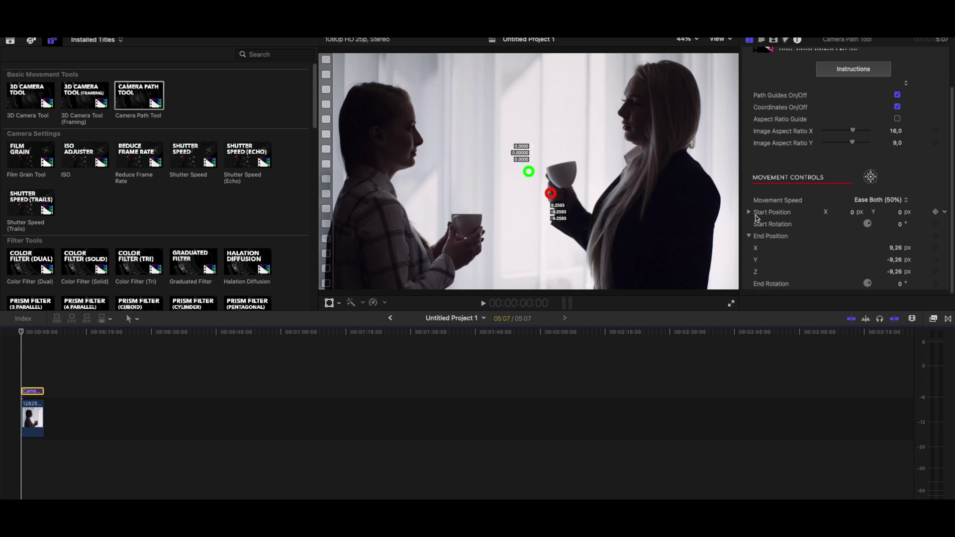
left_click(749, 212)
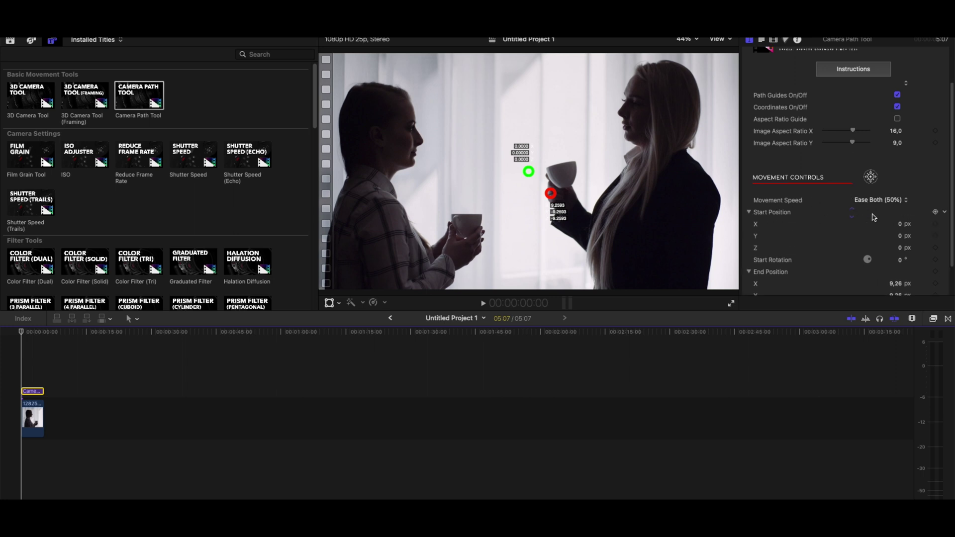
Step: Scrub the start X position to about -29, leaving the Movement Speed easing unchanged
mouse_move(901, 228)
left_mouse_down()
mouse_move(885, 225)
mouse_move(898, 247)
mouse_move(874, 247)
mouse_move(896, 247)
mouse_move(897, 224)
left_mouse_up()
scroll(890, 199, "down", 2)
left_click(877, 164)
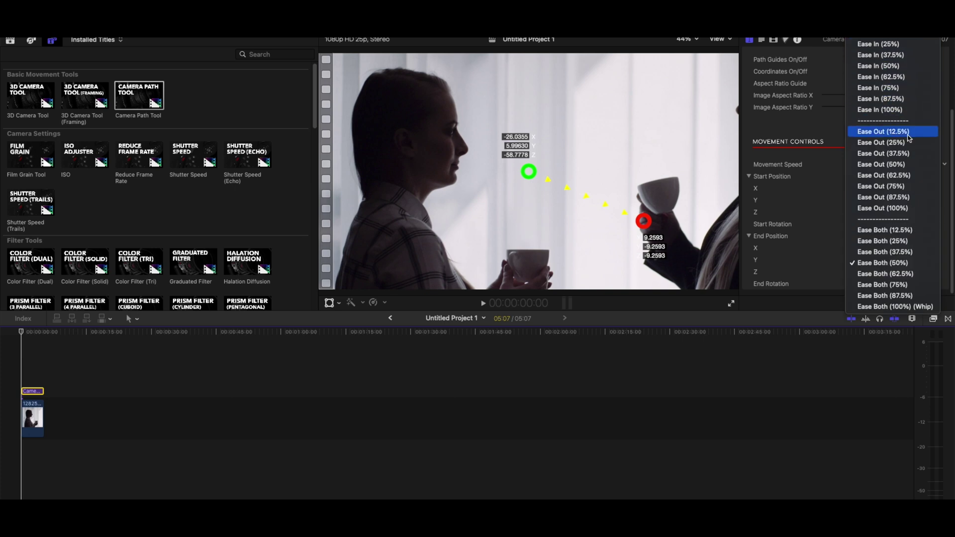
left_click(831, 168)
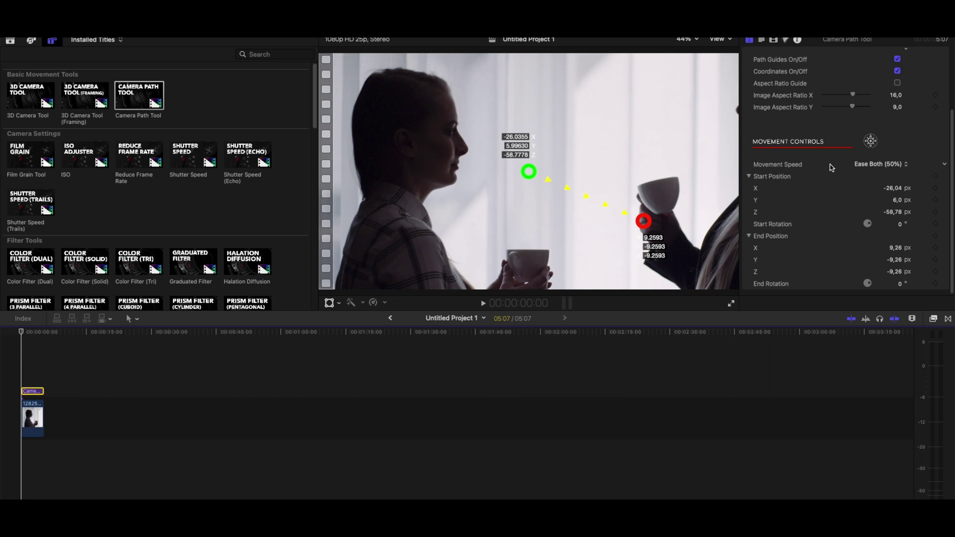
Step: Preview the camera move, then increase the camera path's end X position
left_click(28, 381)
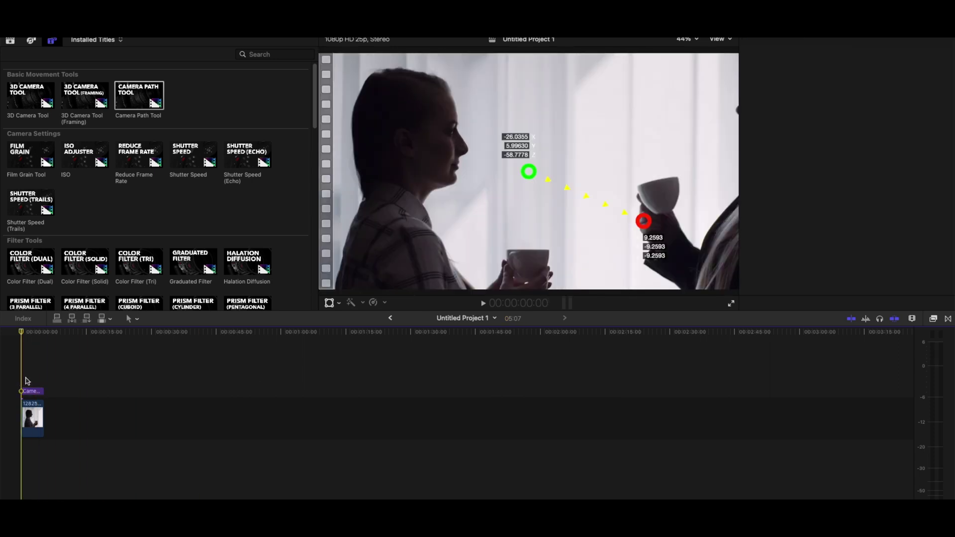
key("space")
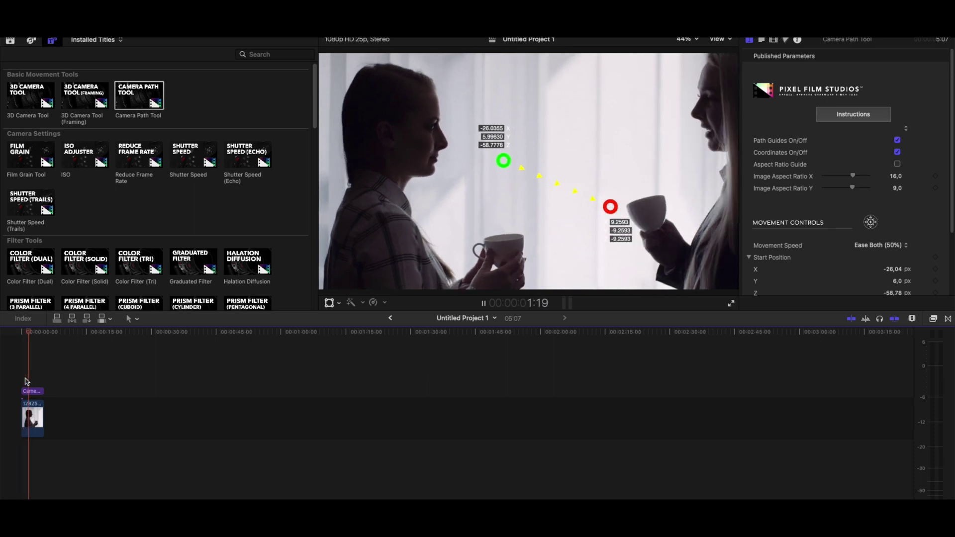
key("space")
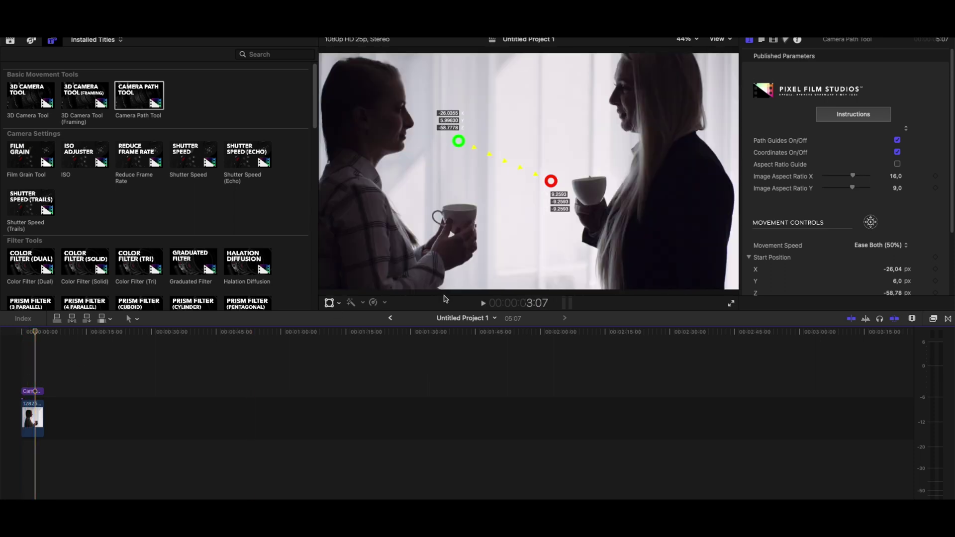
scroll(857, 242, "down", 5)
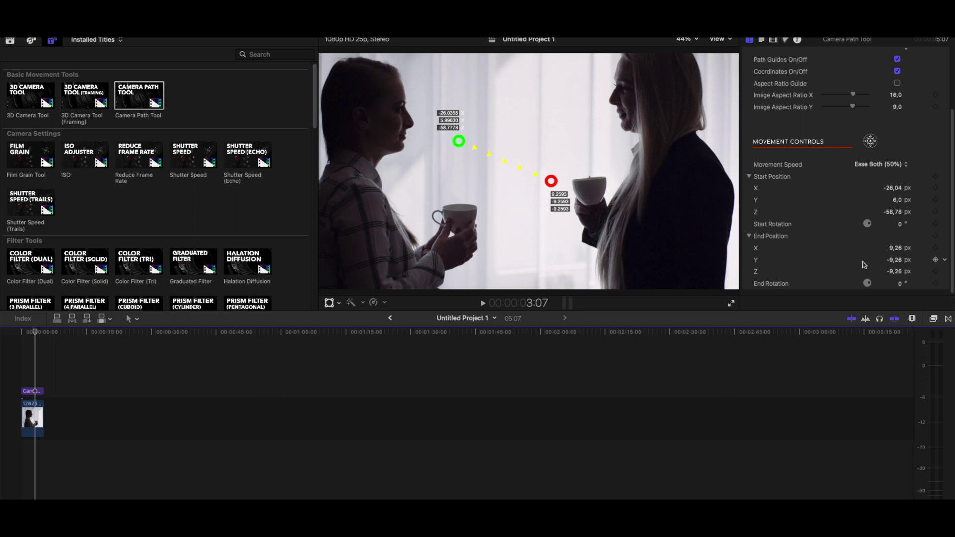
mouse_move(893, 247)
left_mouse_down()
mouse_move(898, 259)
mouse_move(885, 271)
mouse_move(897, 271)
mouse_move(896, 248)
left_mouse_up()
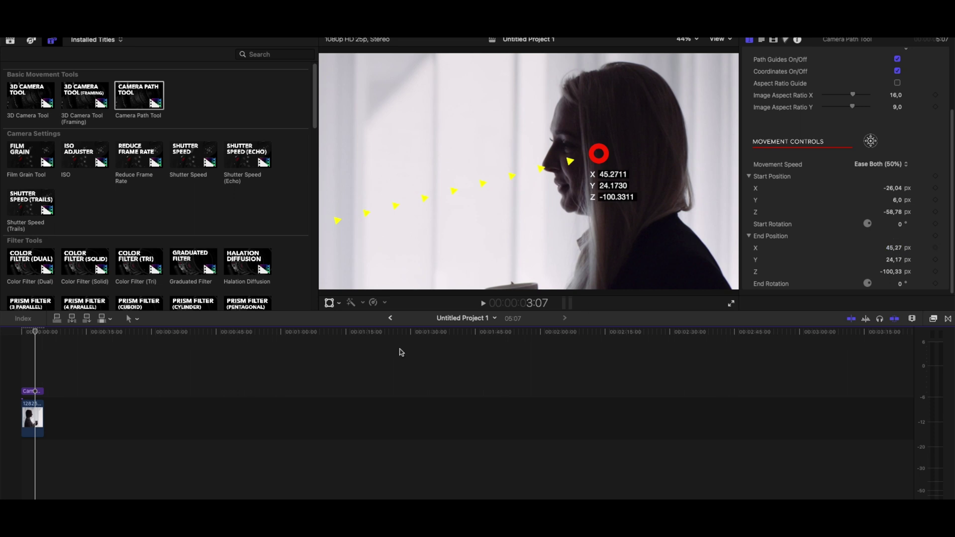
Step: Turn off Path Guides and Coordinates, then play the camera move from the start
key("Home")
scroll(843, 162, "up", 4)
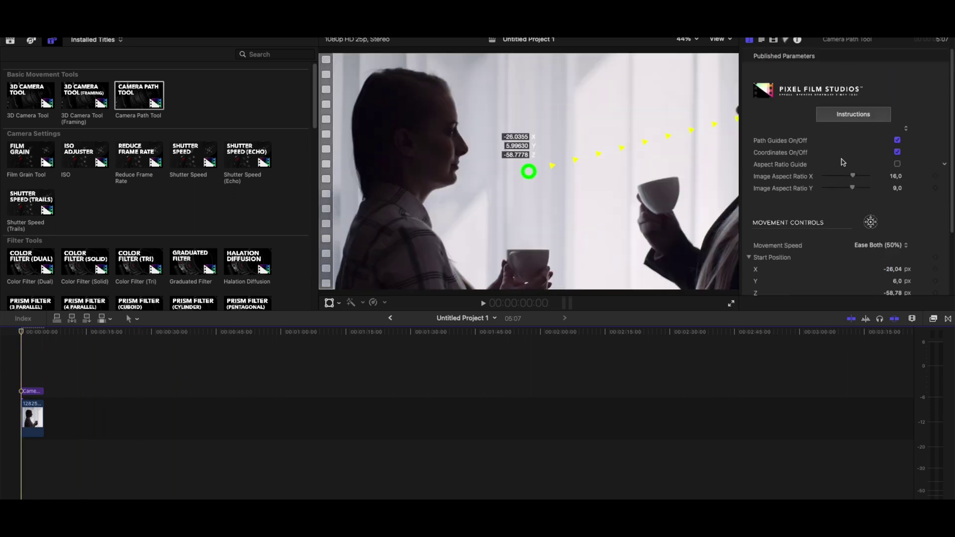
left_click(897, 140)
left_click(897, 152)
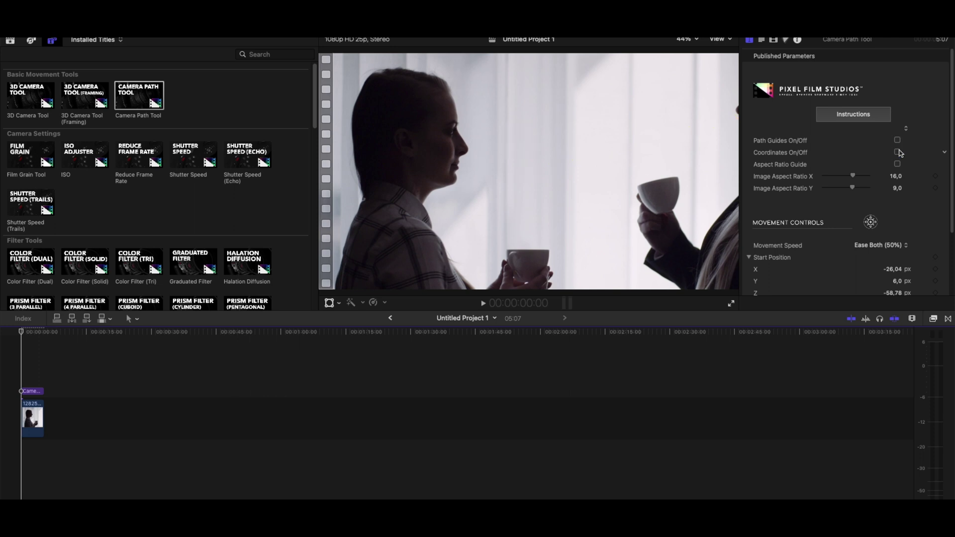
key("space")
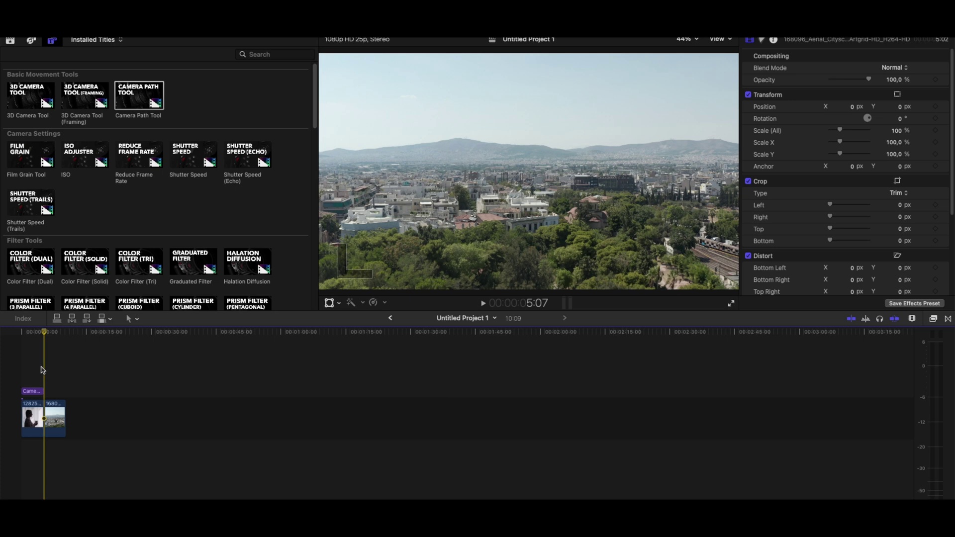
Step: Add the 3D Camera Tool (Framing) above the aerial clip and lengthen it to 05:02
left_click_drag(87, 104, 49, 392)
left_click(52, 393)
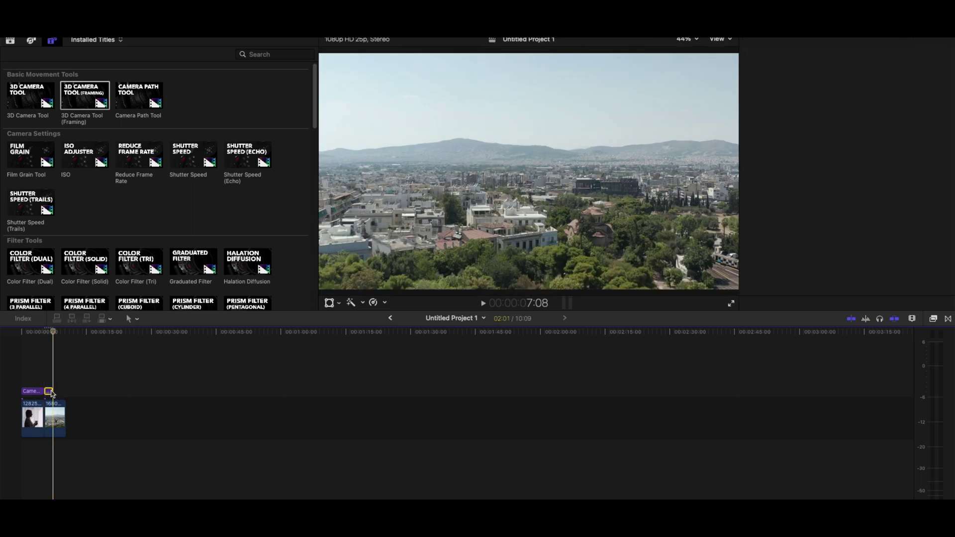
left_click_drag(52, 392, 64, 391)
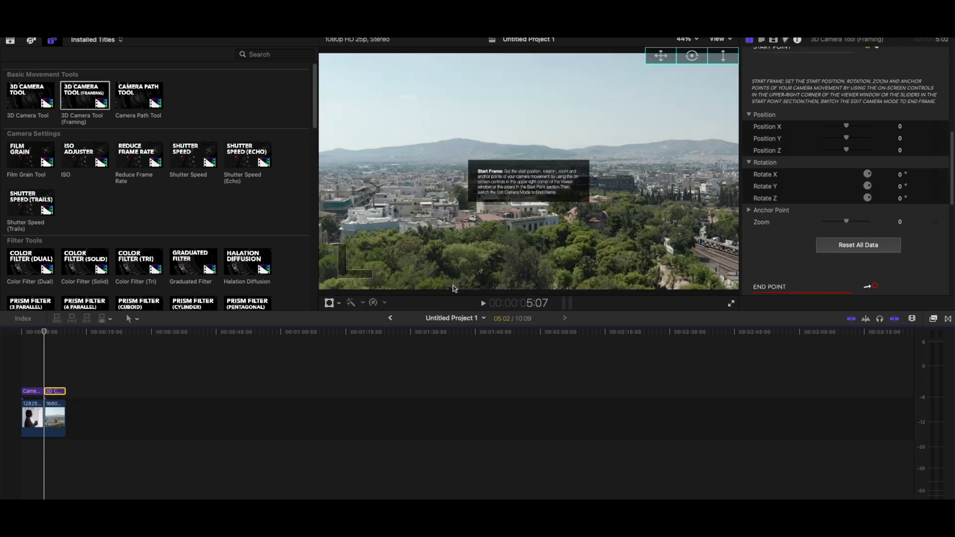
scroll(848, 160, "up", 10)
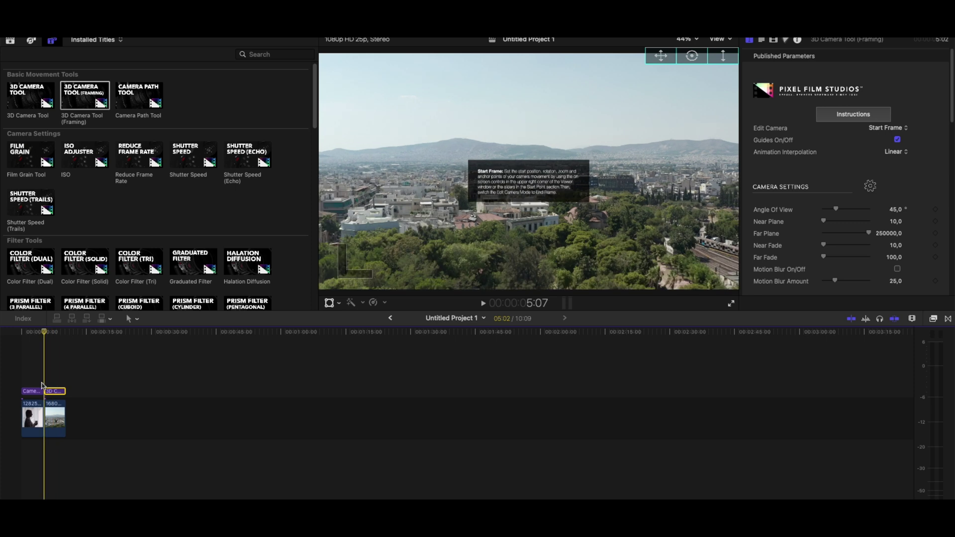
scroll(821, 212, "down", 10)
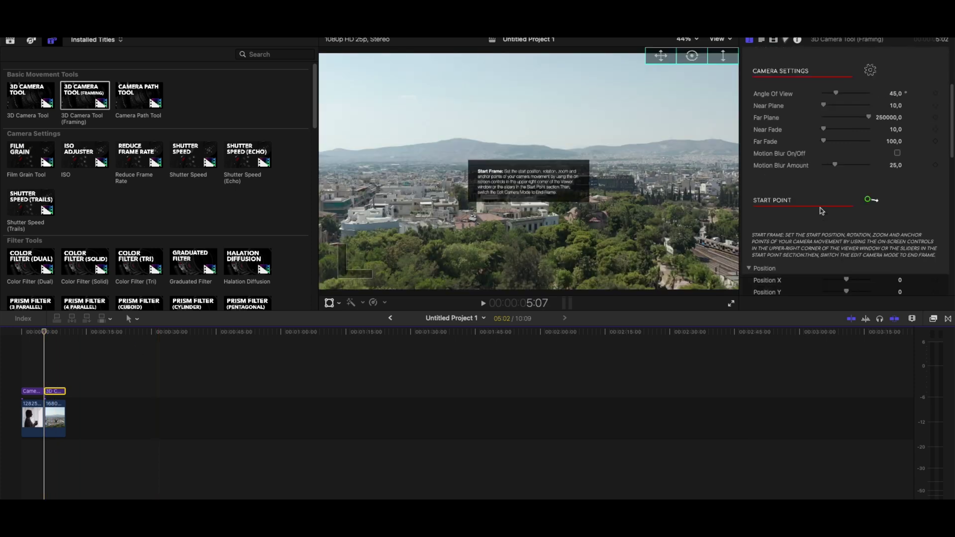
left_click_drag(847, 249, 844, 247)
scroll(844, 247, "up", 10)
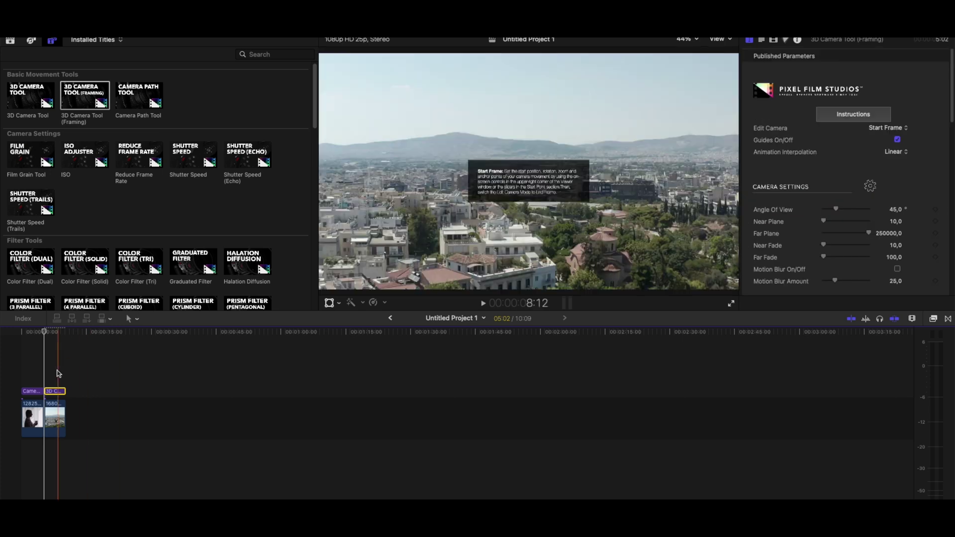
Step: Edit the End Frame: zoom to about -37 and lower the camera position slightly
left_click(892, 127)
left_click(892, 138)
scroll(850, 230, "down", 10)
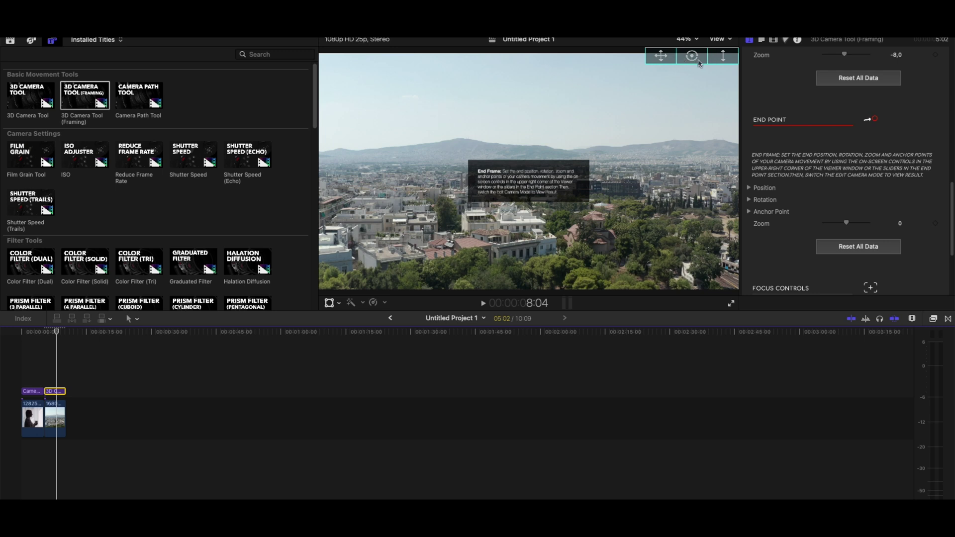
left_click_drag(846, 224, 838, 223)
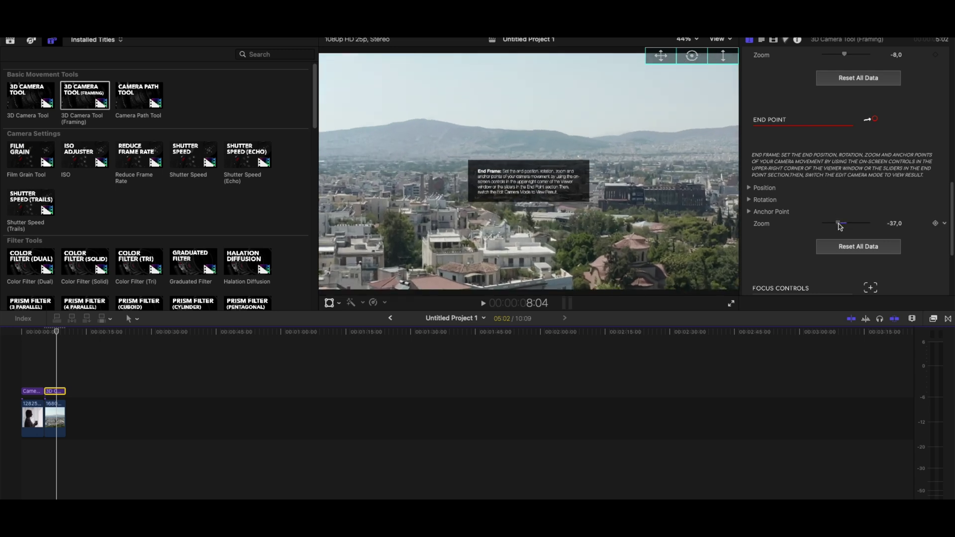
left_click(750, 200)
left_click(748, 187)
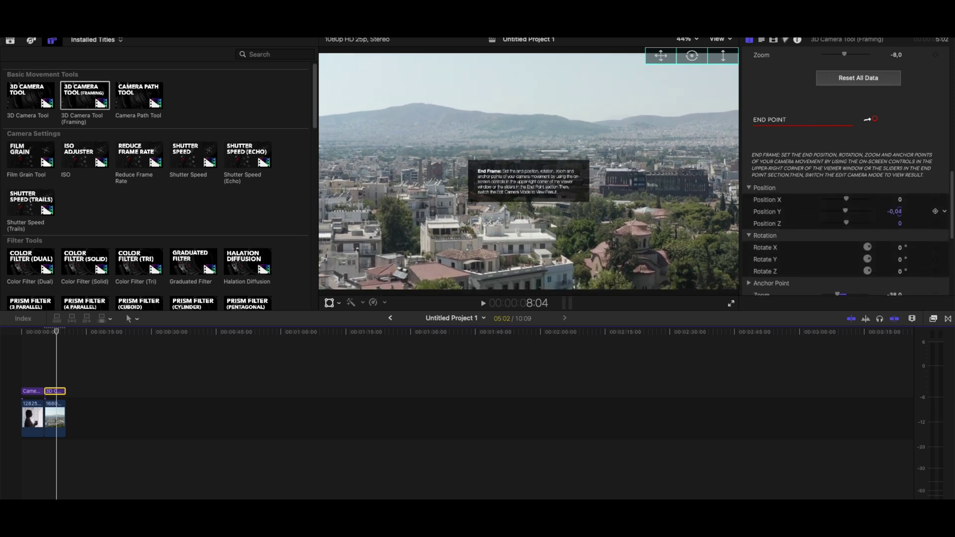
left_click_drag(894, 212, 894, 213)
Step: Tilt the end-frame Rotate X down to -33.6° and switch the camera to View Result
scroll(906, 244, "down", 2)
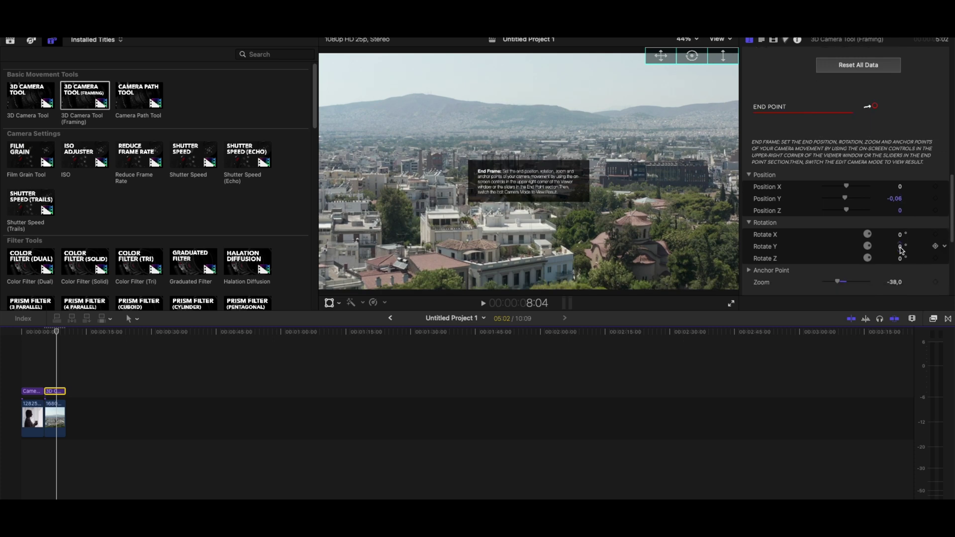
left_click_drag(901, 241, 878, 240)
scroll(877, 241, "down", 3)
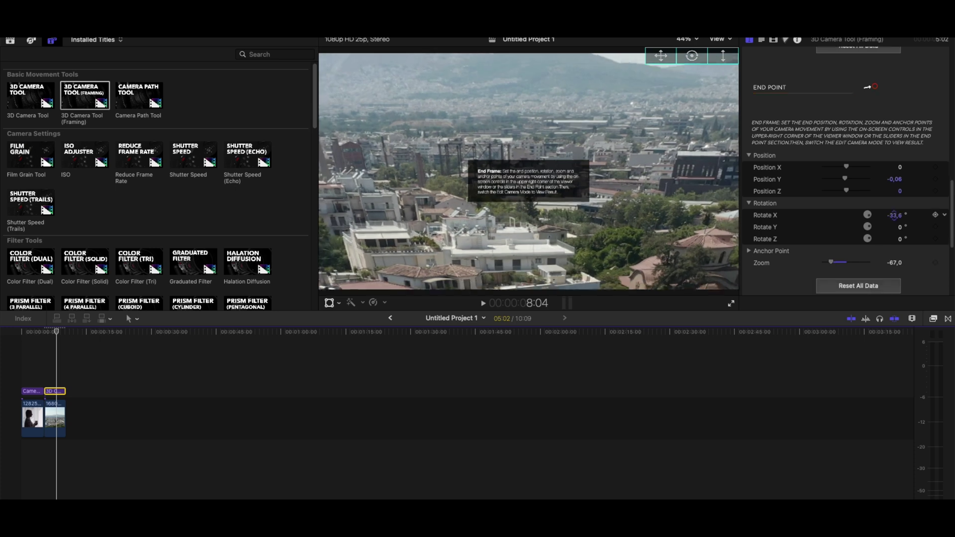
scroll(877, 224, "up", 10)
left_click(888, 127)
left_click(892, 139)
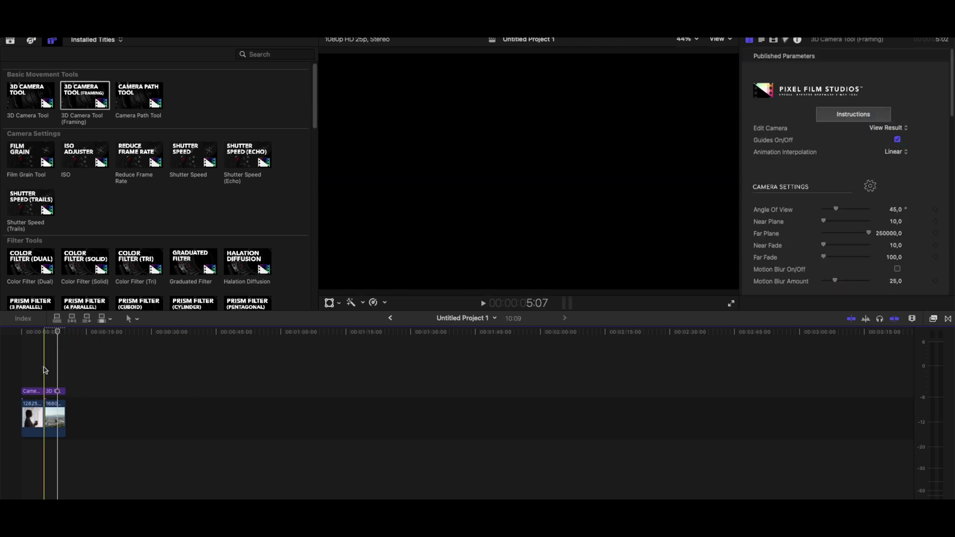
Step: Play back the city camera move, then place the ISO effect above the car clip
key("space")
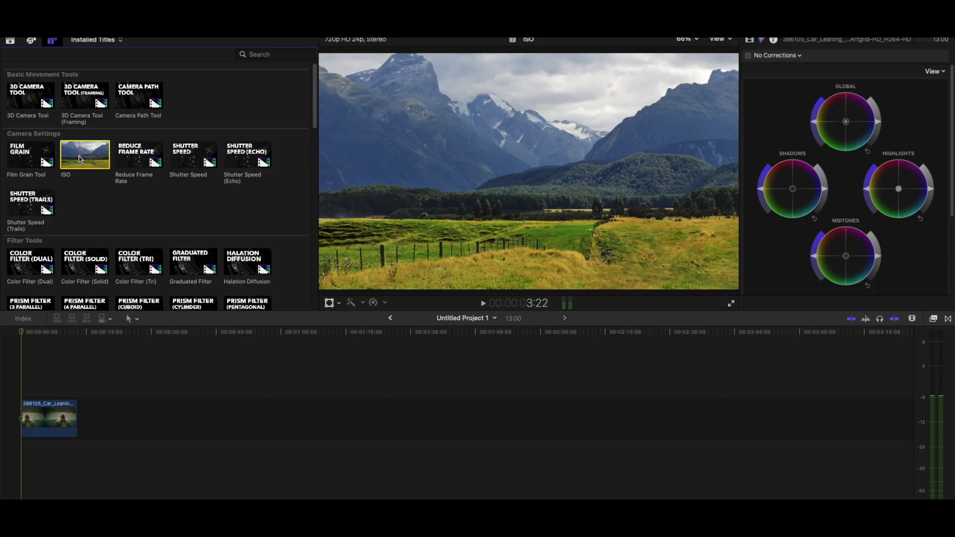
left_click_drag(79, 159, 42, 392)
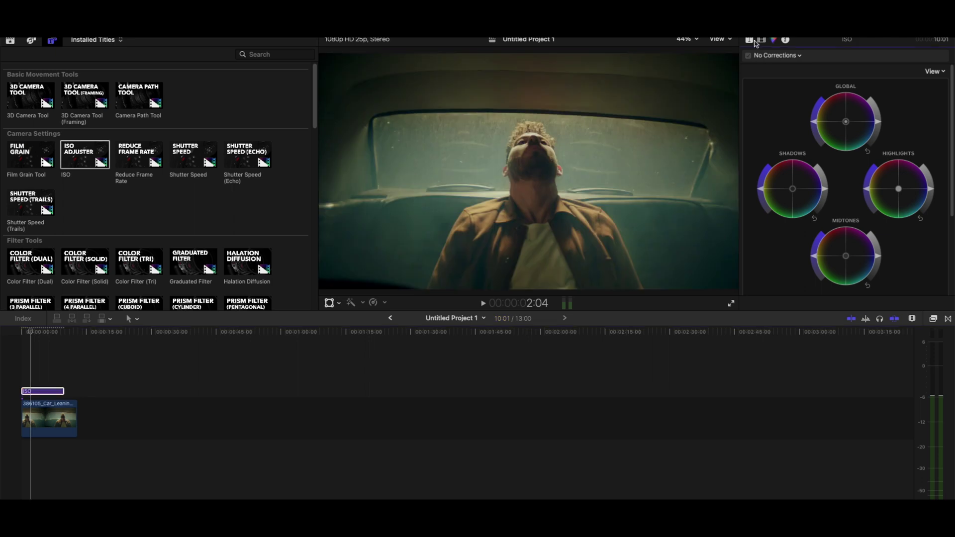
Step: Set ISO Adjustment to -3.66 with Hard Light noise blending, then add Film Grain Tool above
left_click(749, 40)
left_click_drag(848, 162, 813, 175)
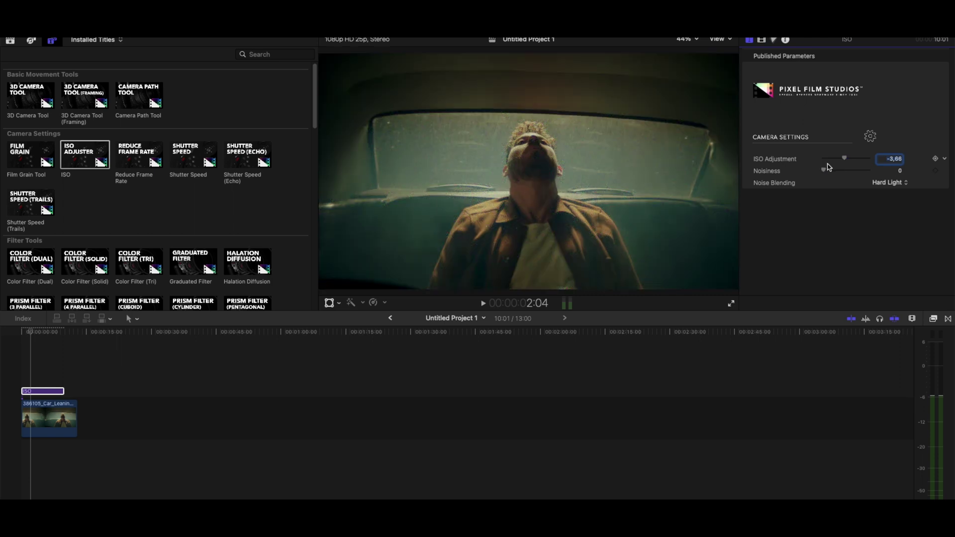
left_click(889, 182)
left_click(888, 184)
left_click(51, 371)
left_click_drag(38, 173, 34, 376)
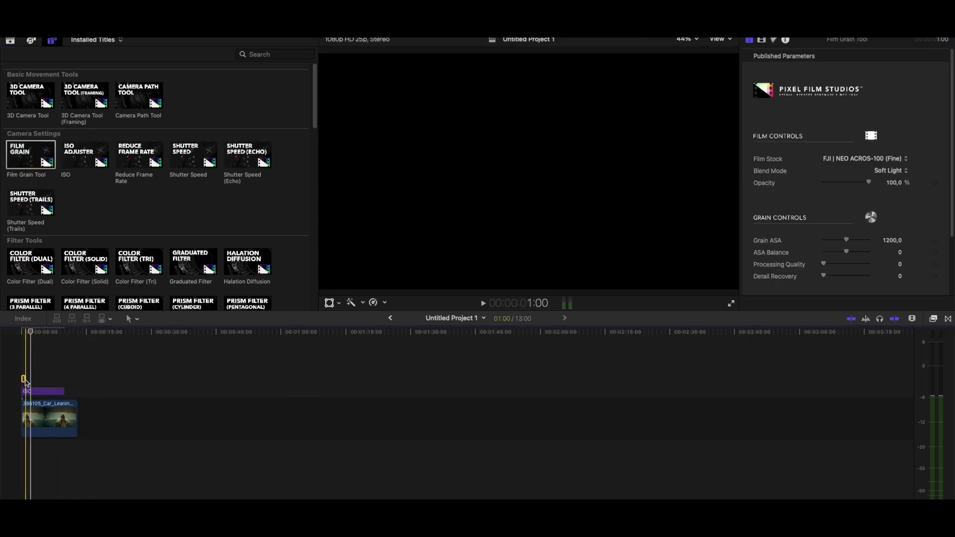
Step: Switch film stock to KDK | TRI-X 400 (Medium), keep Soft Light blending, and play from the start
left_click(46, 376)
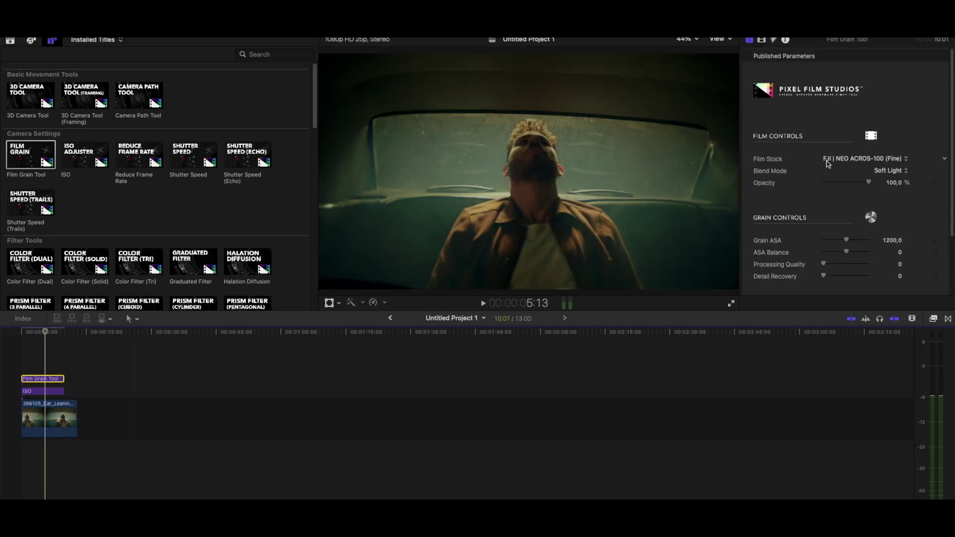
scroll(829, 164, "down", 1)
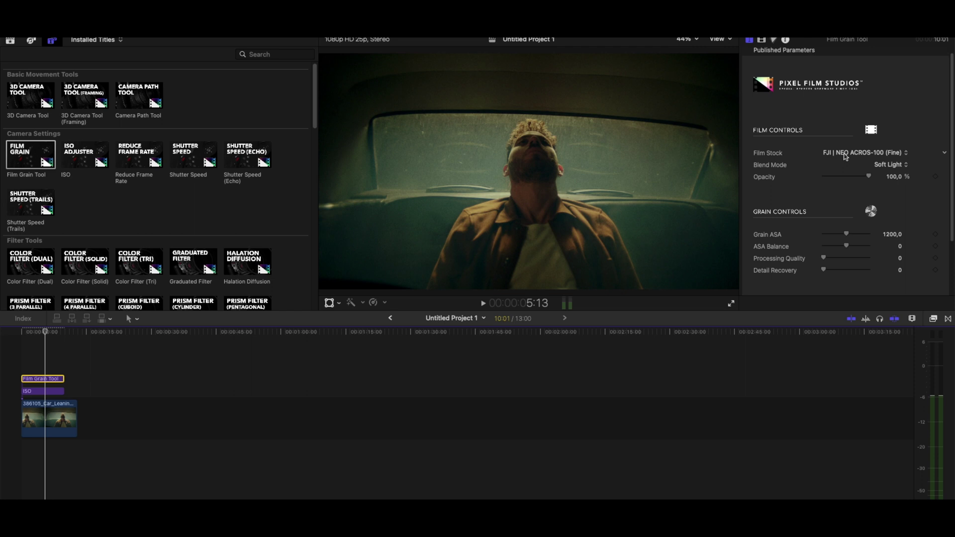
left_click(845, 154)
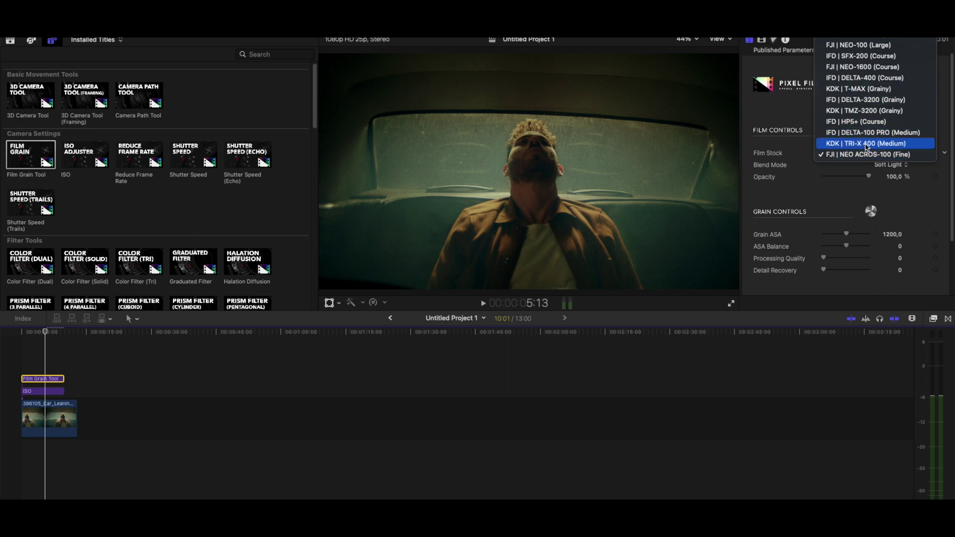
left_click(869, 175)
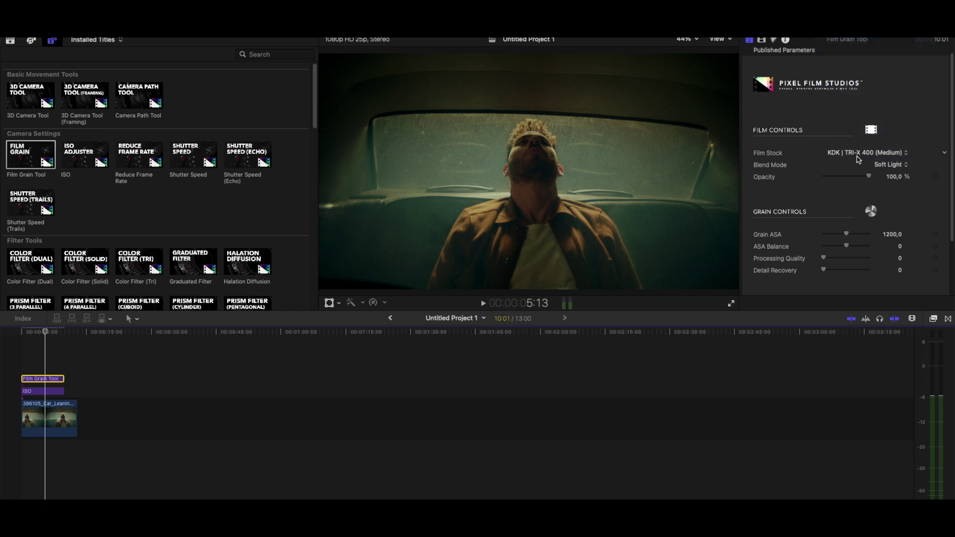
left_click(883, 165)
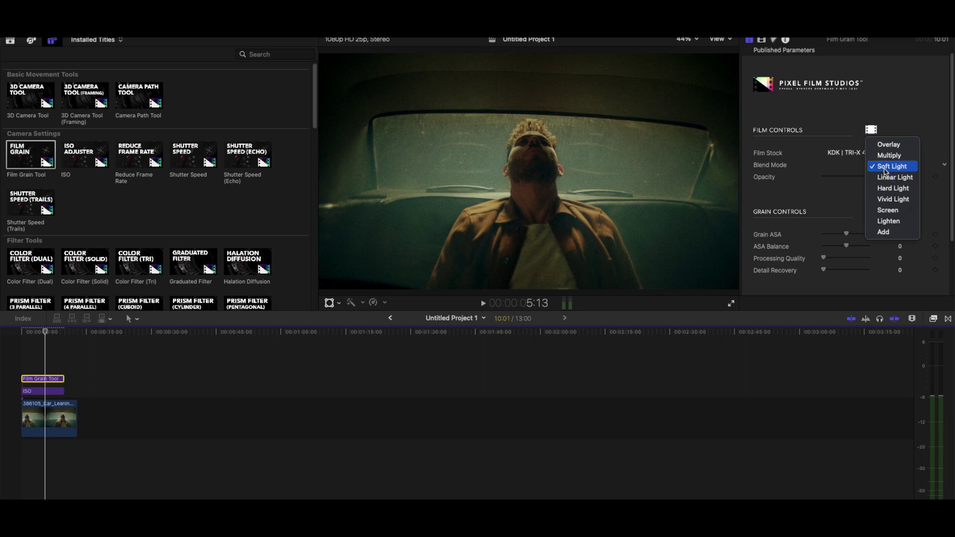
left_click(884, 170)
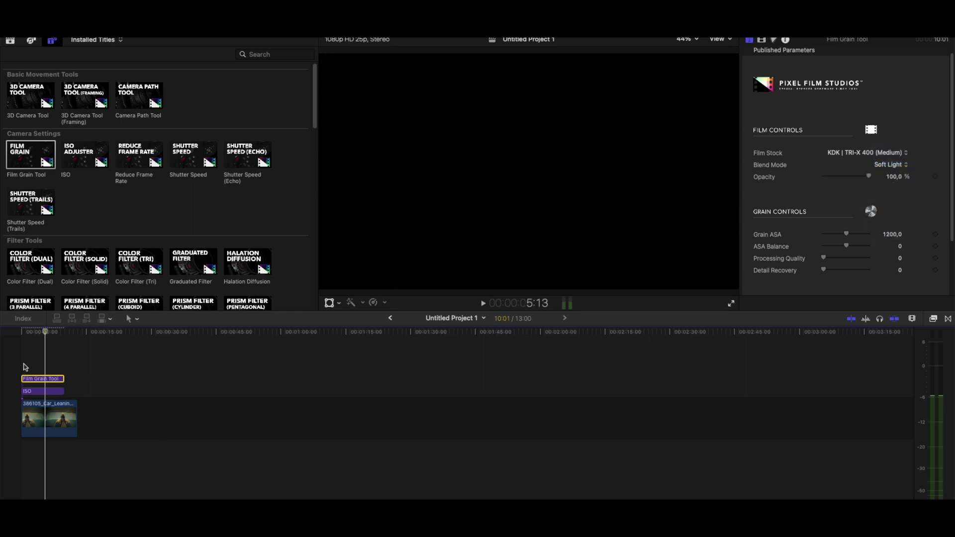
left_click(21, 365)
key("space")
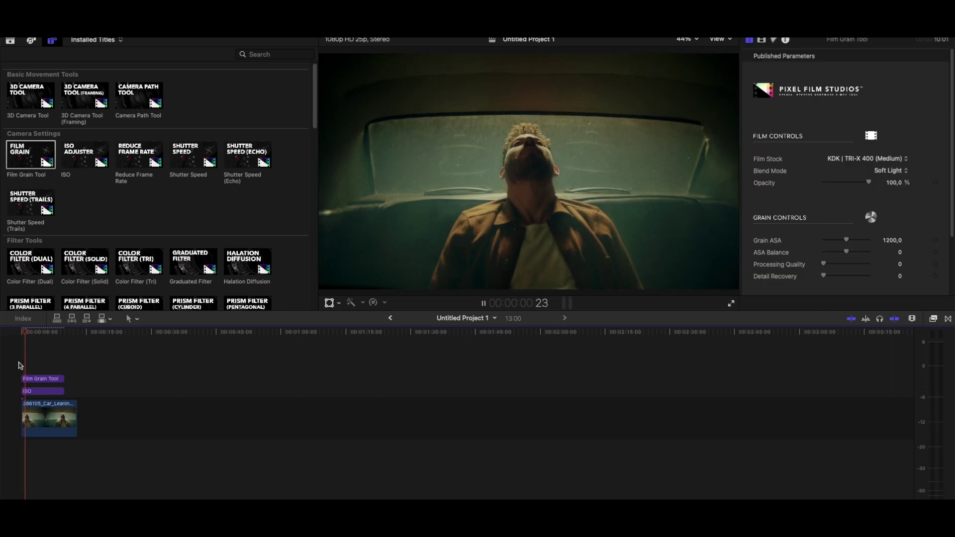